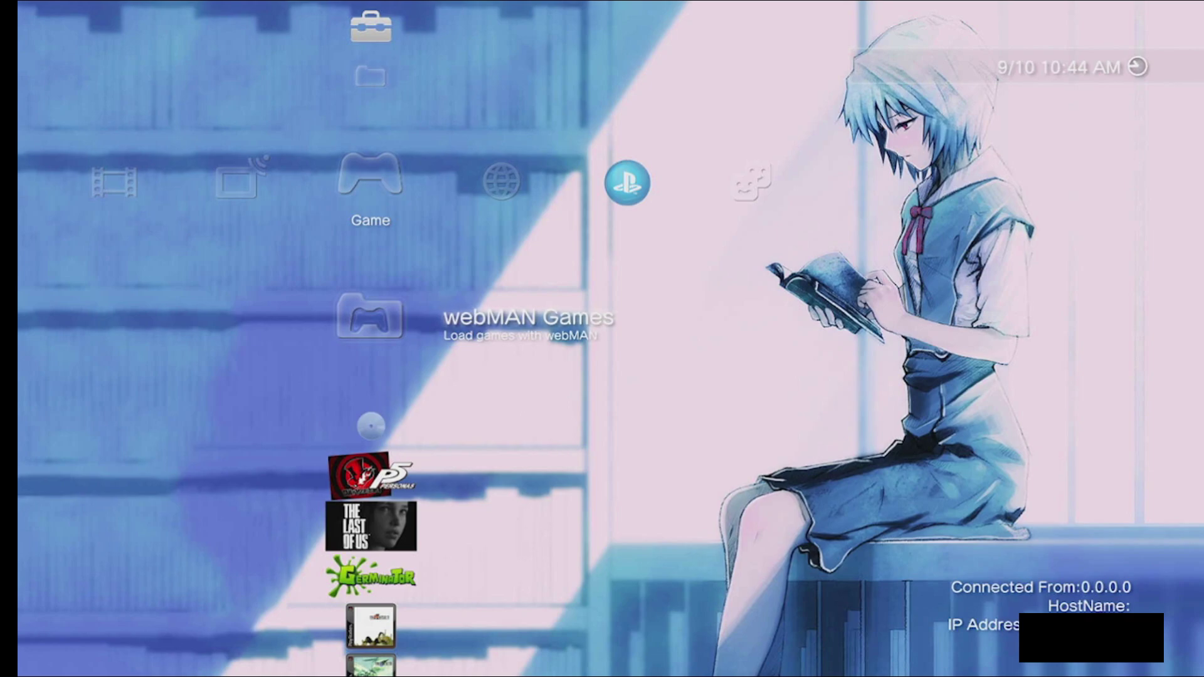
key(Down)
key(Down)
key(Down)
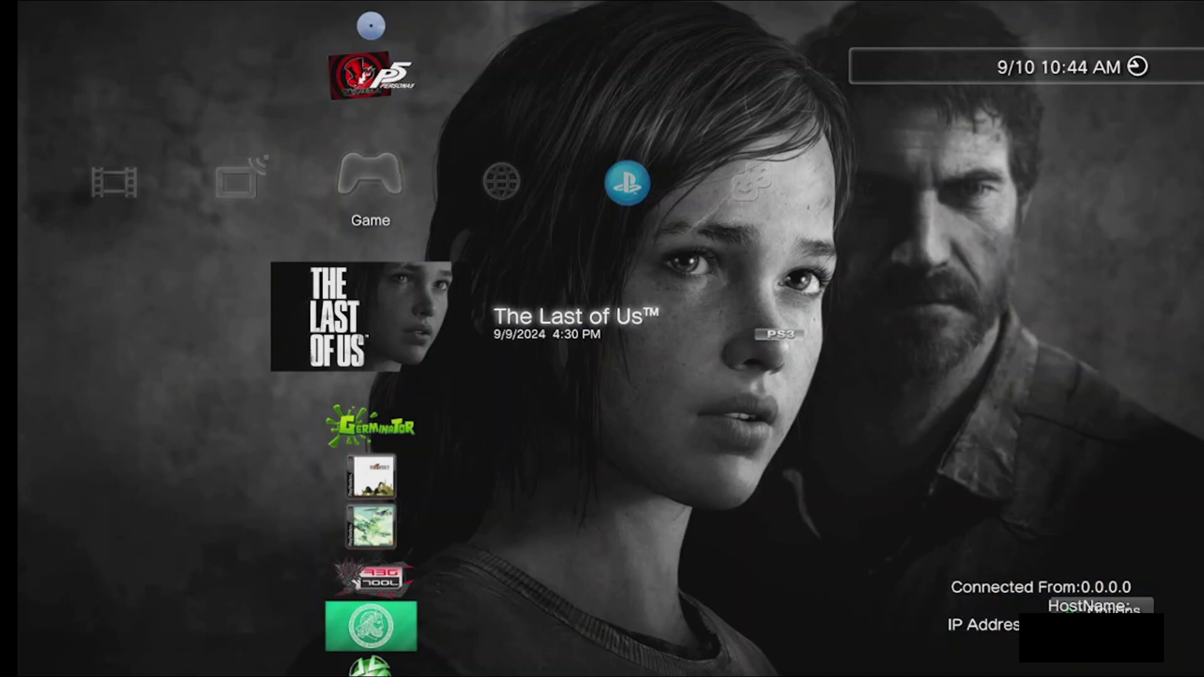
key(Up)
key(Up)
key(Up)
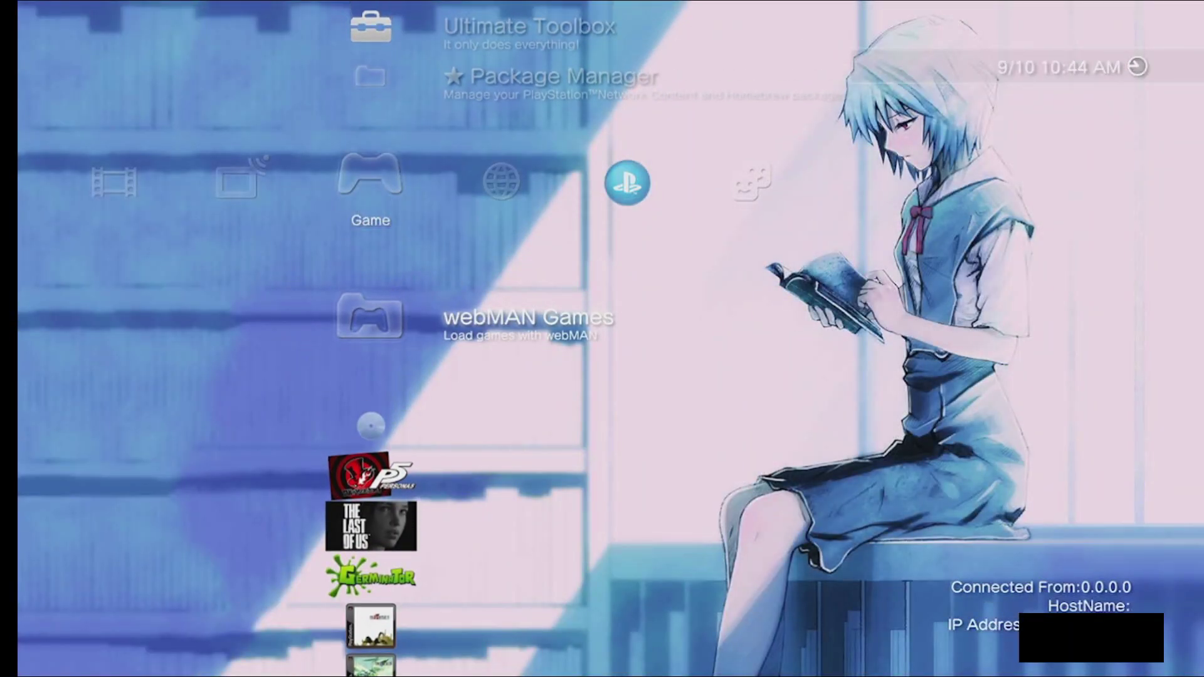
Step: Look through the Users and Settings categories and their entries
key(Left)
key(Left)
key(Left)
key(Left)
key(Left)
key(Left)
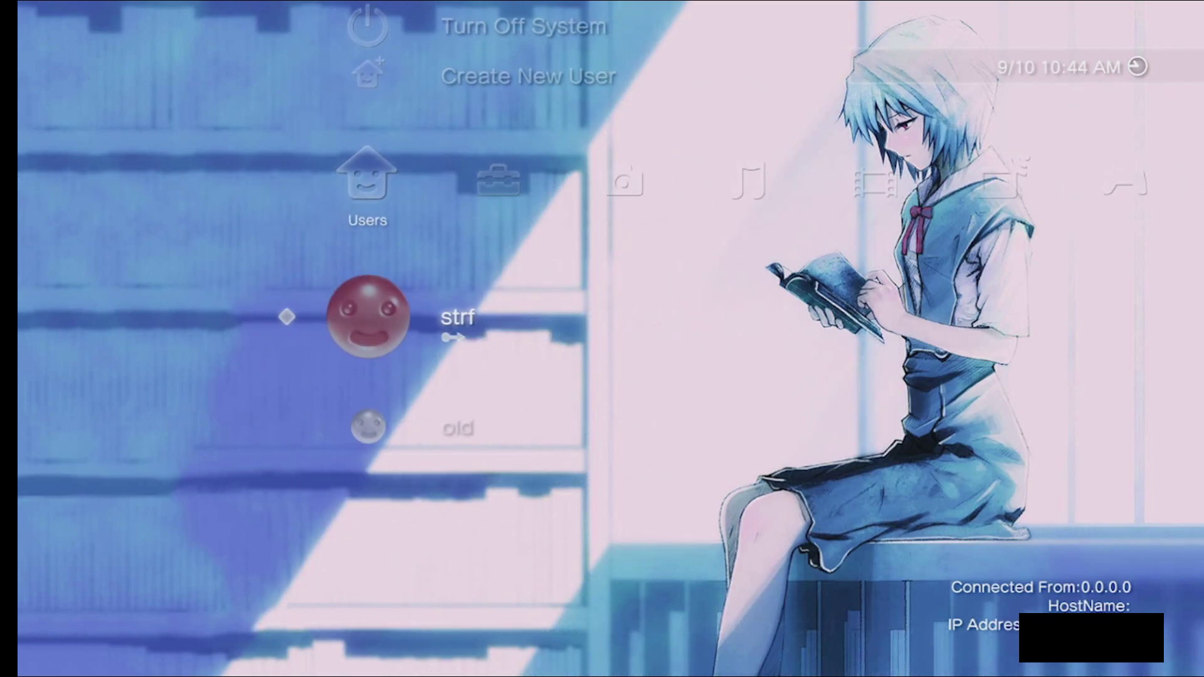
key(Right)
key(Return)
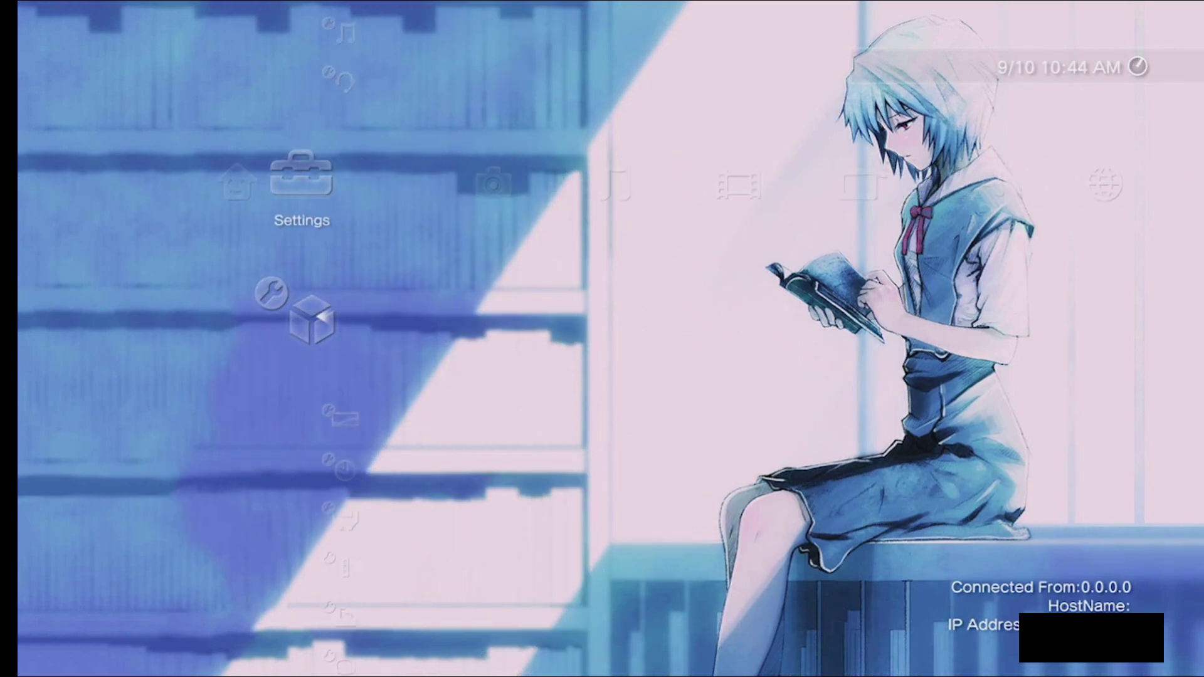
key(Down)
key(Down)
key(Down)
key(Down)
key(Down)
key(Down)
key(Down)
key(Down)
key(Down)
key(Down)
key(Down)
key(Down)
key(Down)
key(Down)
key(Down)
key(Down)
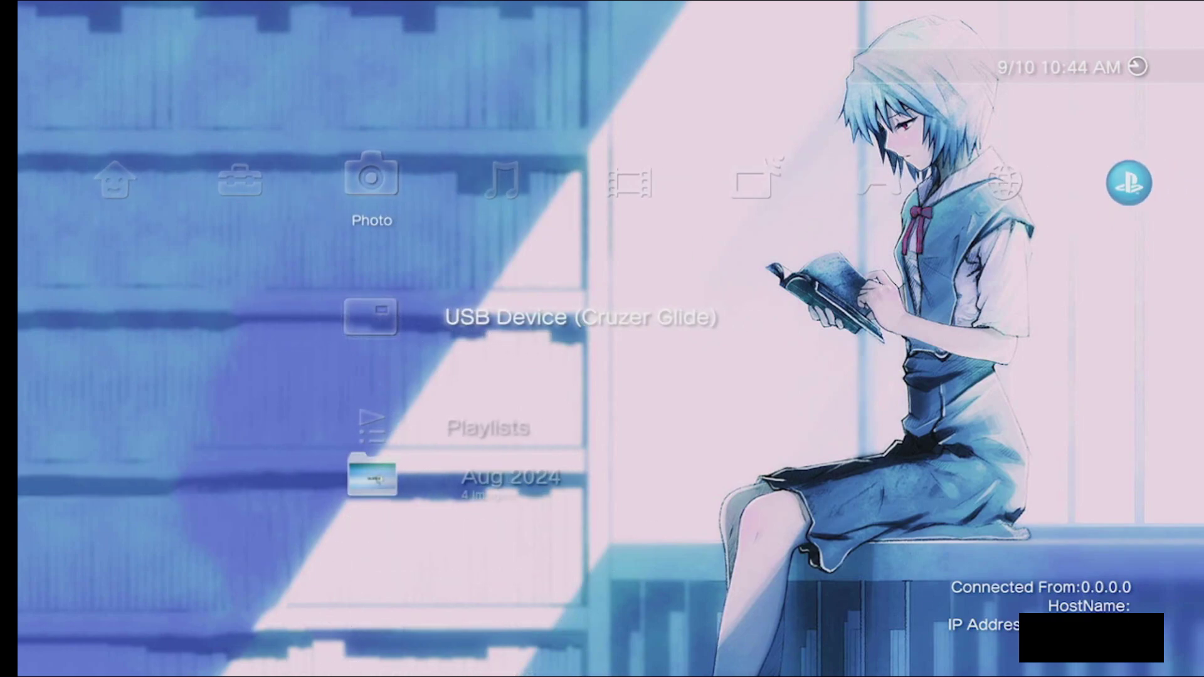
Step: Try to launch The Last of Us from the Game category
key(Right)
key(Right)
key(Right)
key(Right)
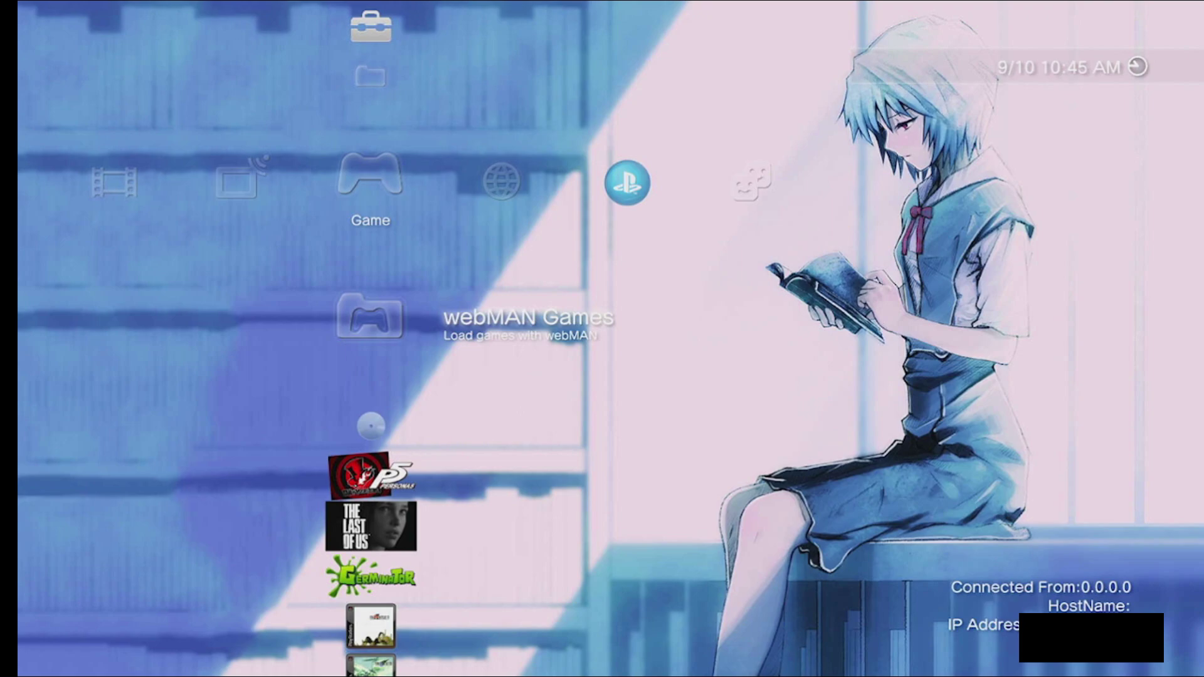
key(Down)
key(Down)
key(Down)
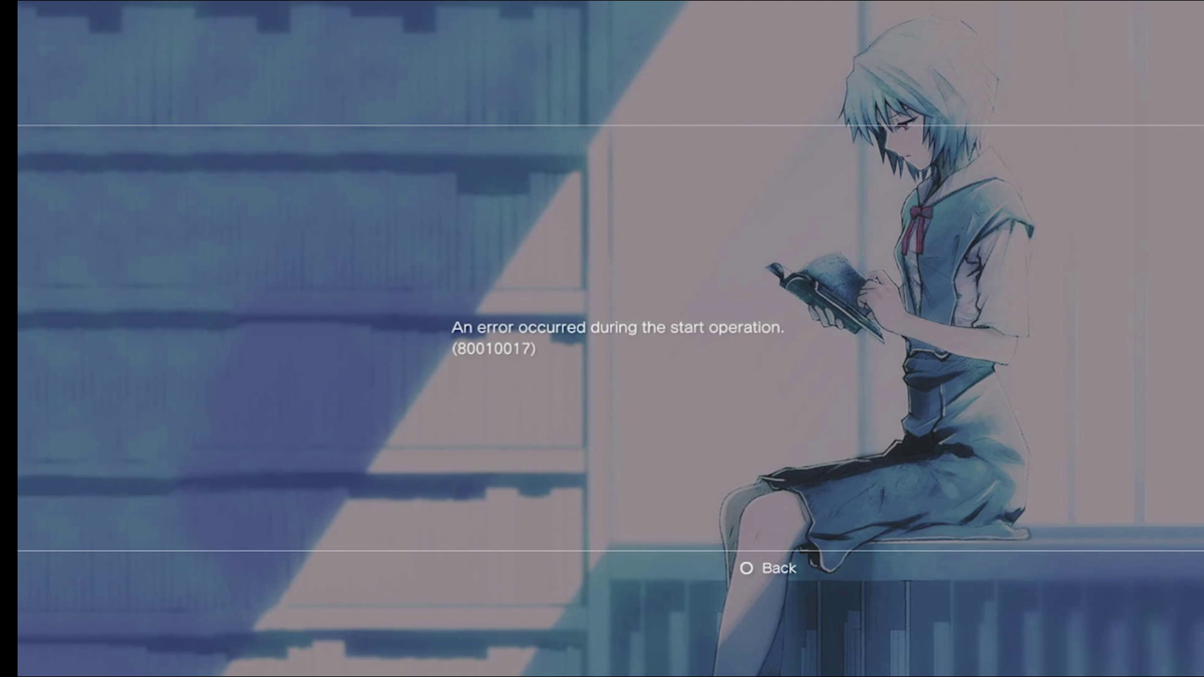
key(Escape)
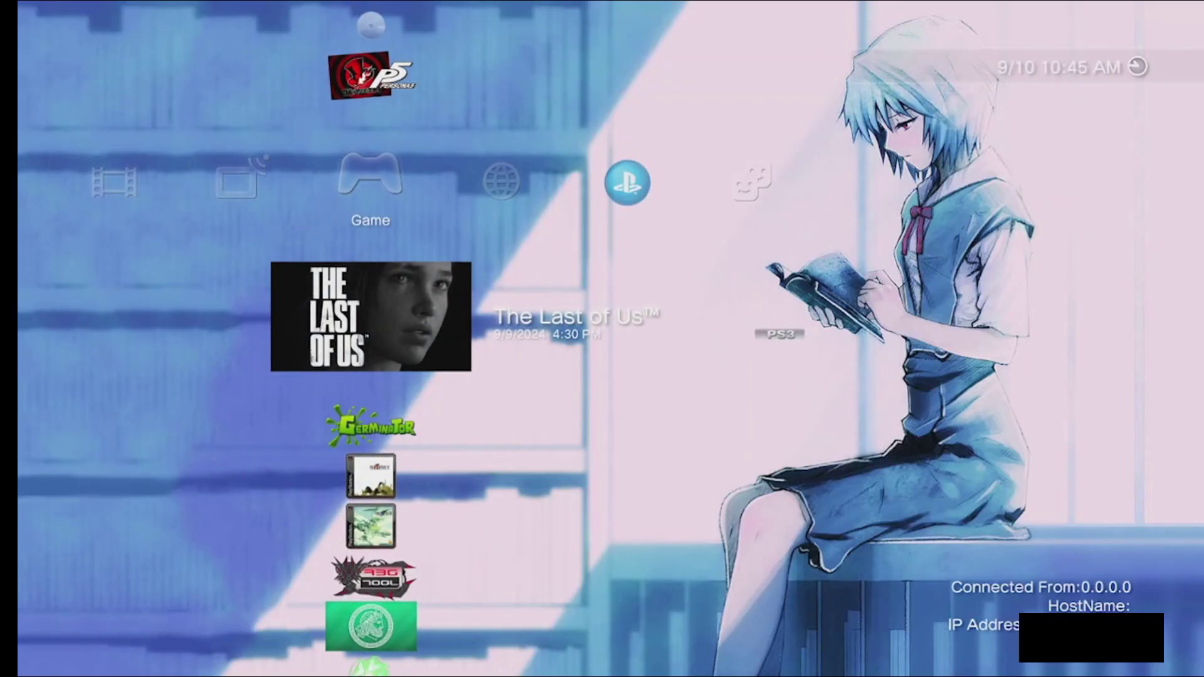
Step: Launch Rebug Toolbox from the Game category
key(Down)
key(Down)
key(Down)
key(Down)
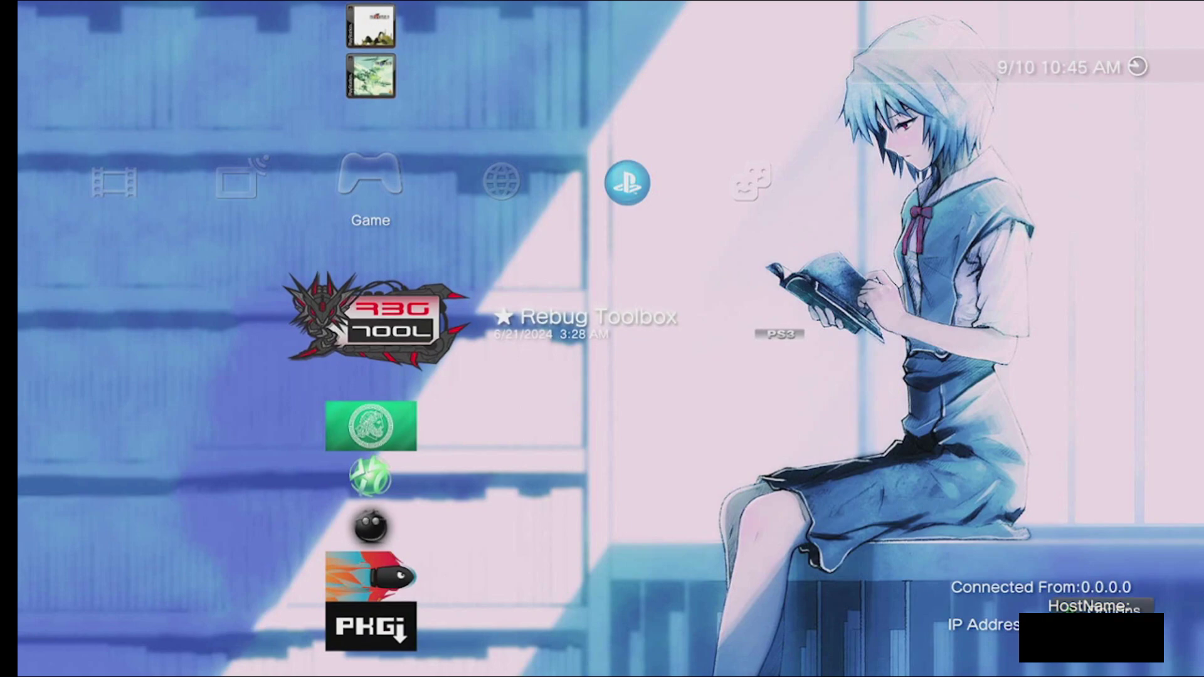
key(Return)
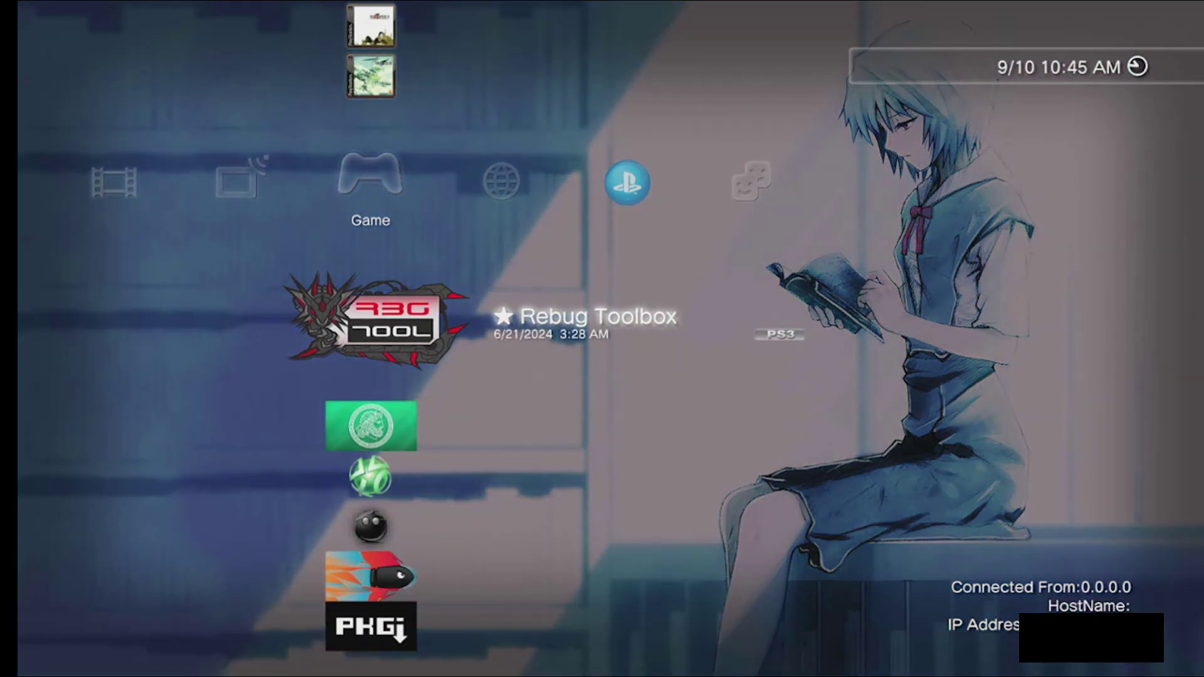
key(Return)
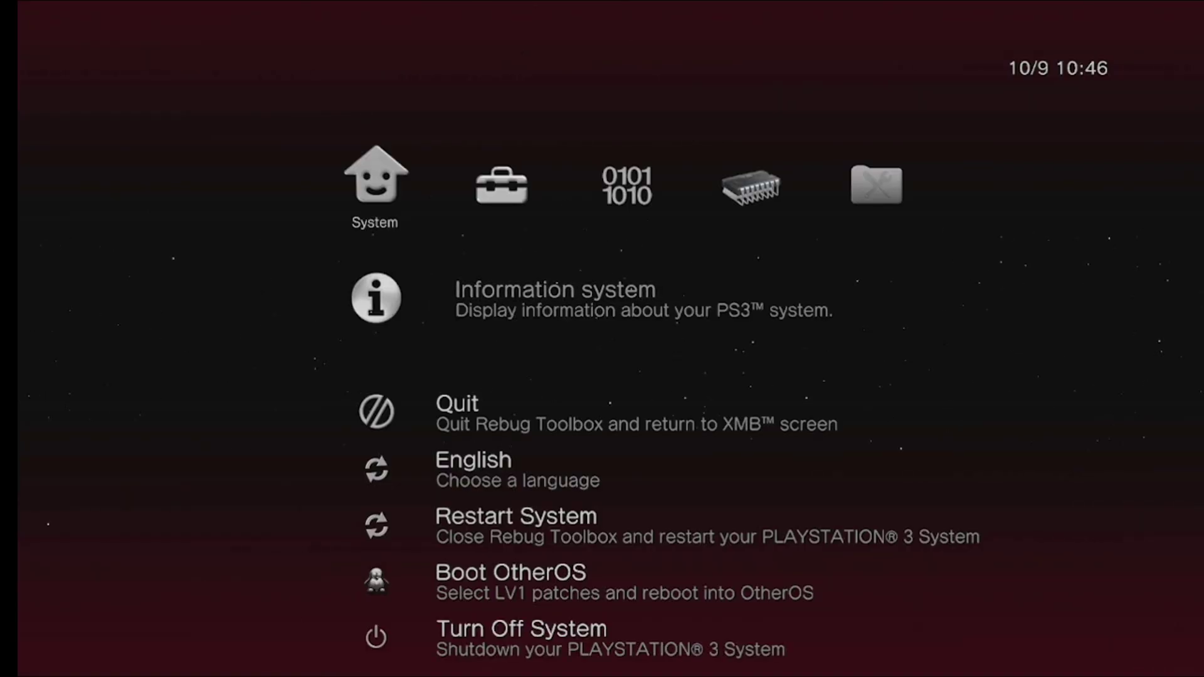
Step: Set Change Active PS3ID in Utilities to Use EID5: 84 (CEX) and quit Rebug Toolbox
key(Right)
key(Right)
key(Right)
key(Right)
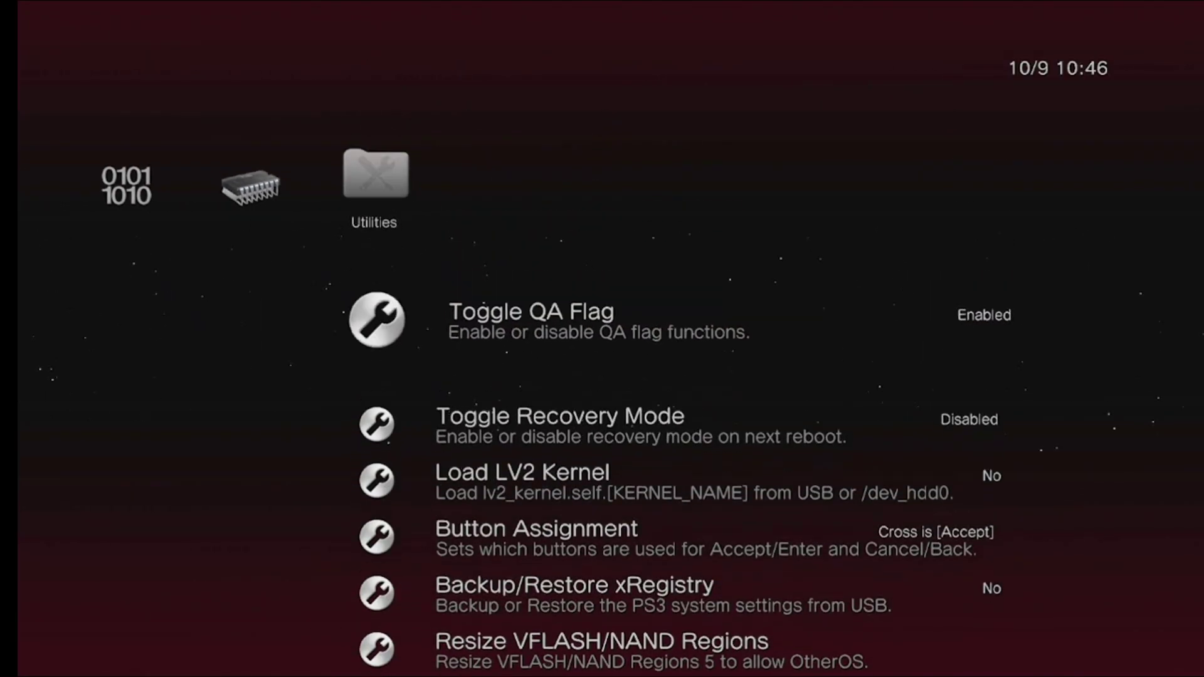
key(Up)
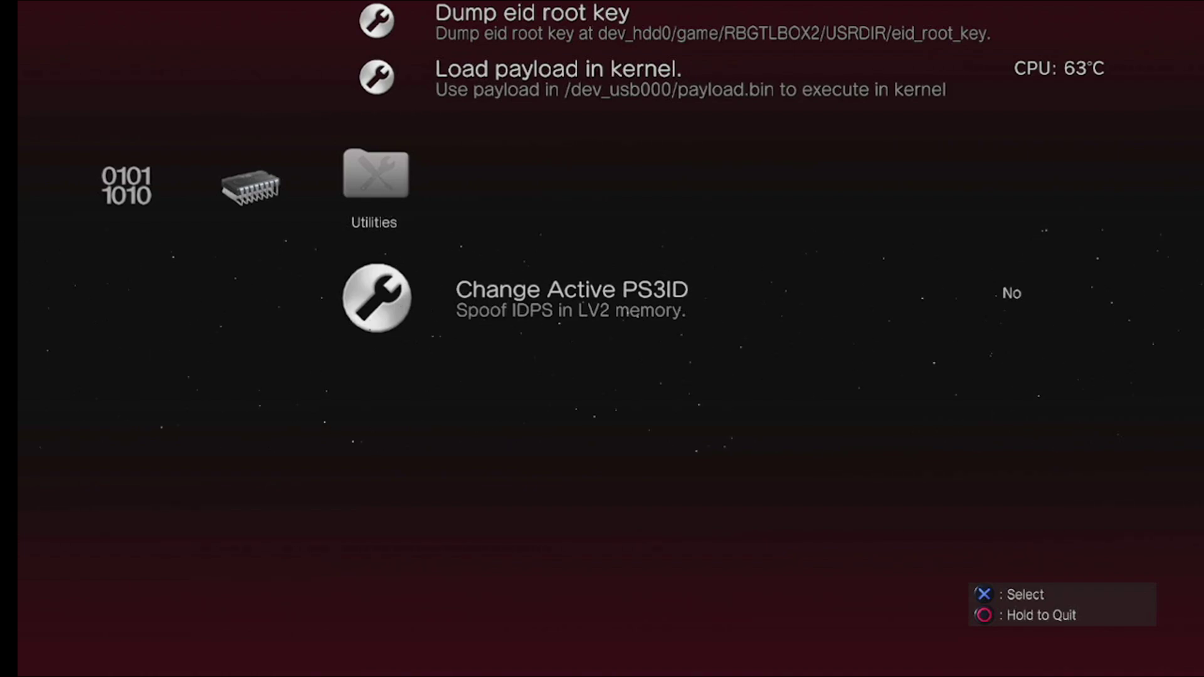
key(Return)
key(Down)
key(Down)
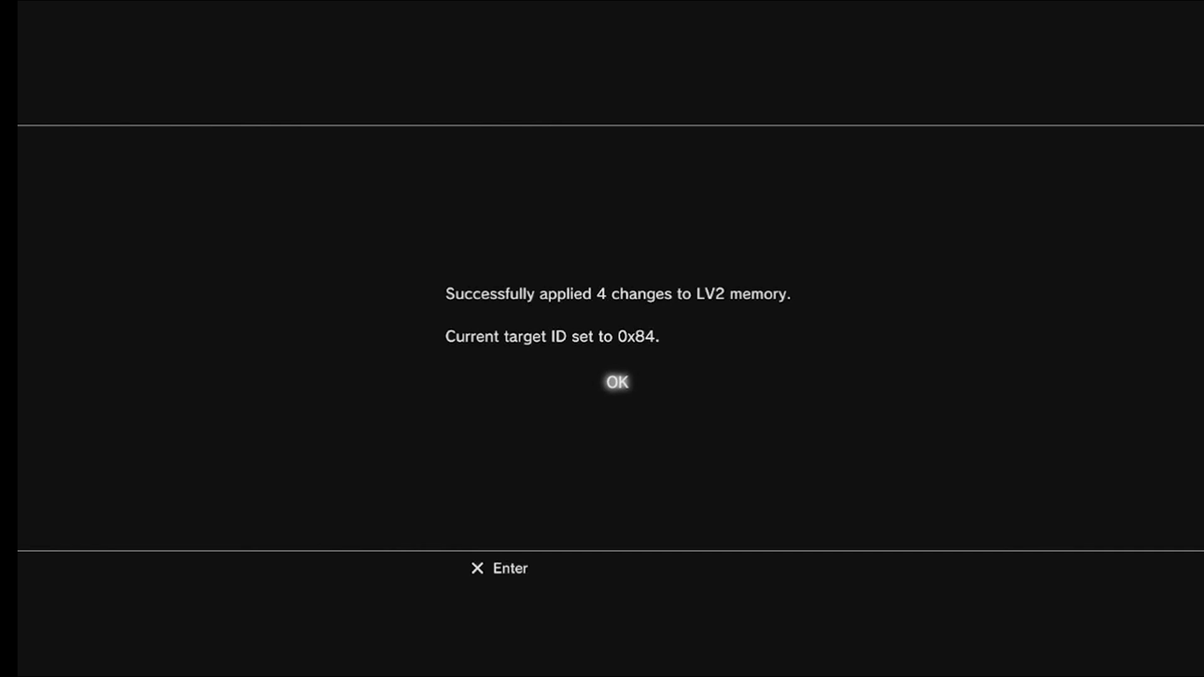
key(Return)
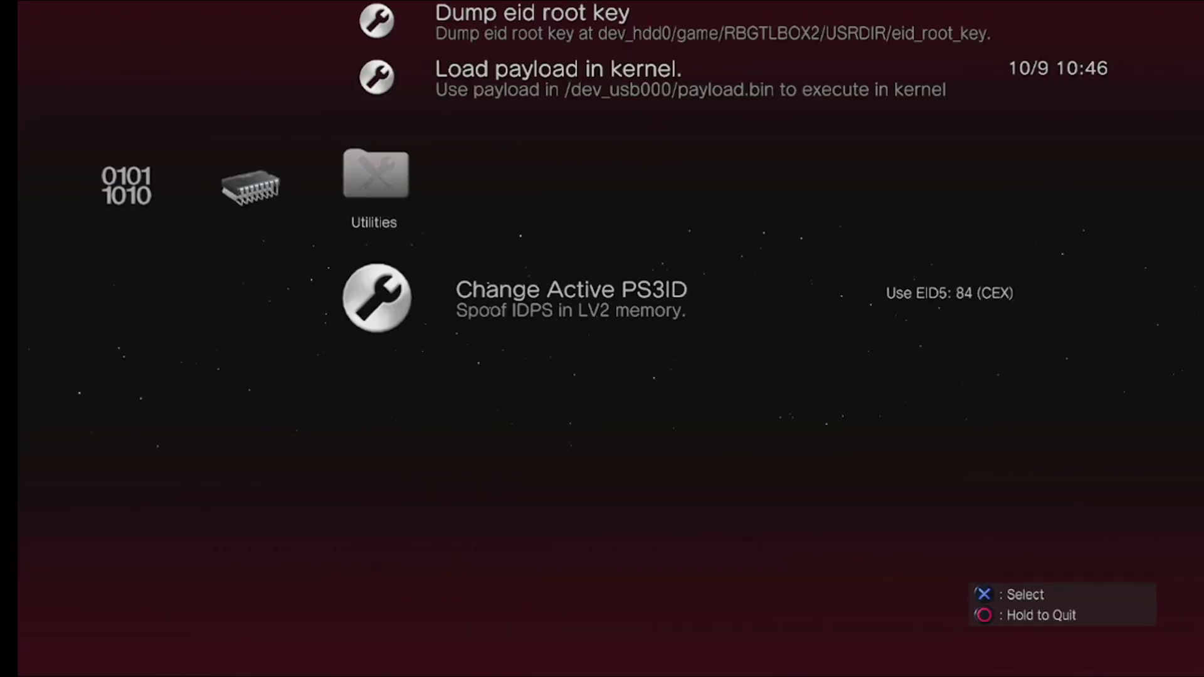
key(Escape)
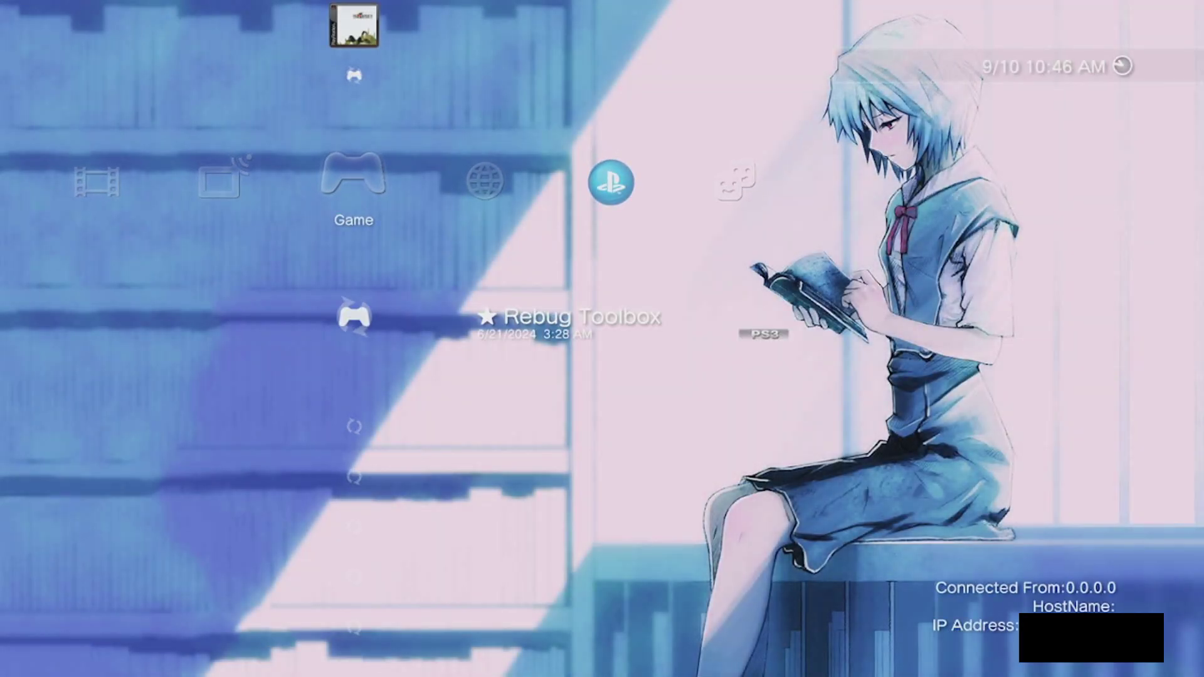
Step: Launch The Last of Us from the Game category and continue past its title screen to the main menu
key(Up)
key(Up)
key(Up)
key(Up)
key(Up)
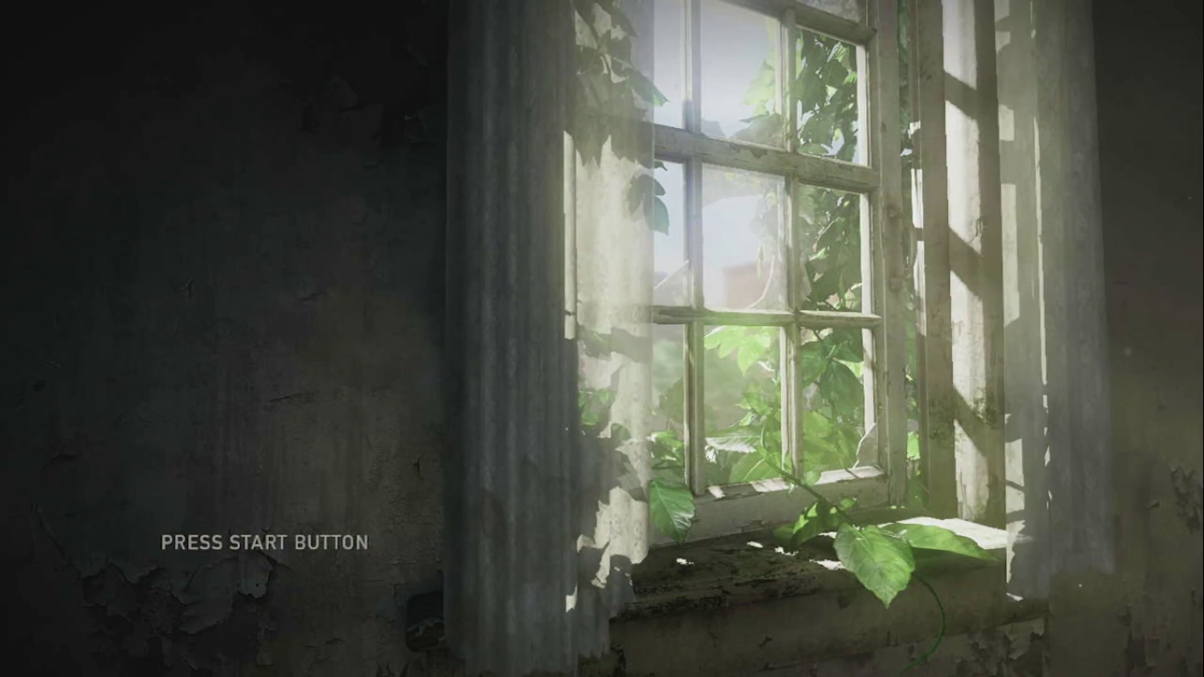
key(Return)
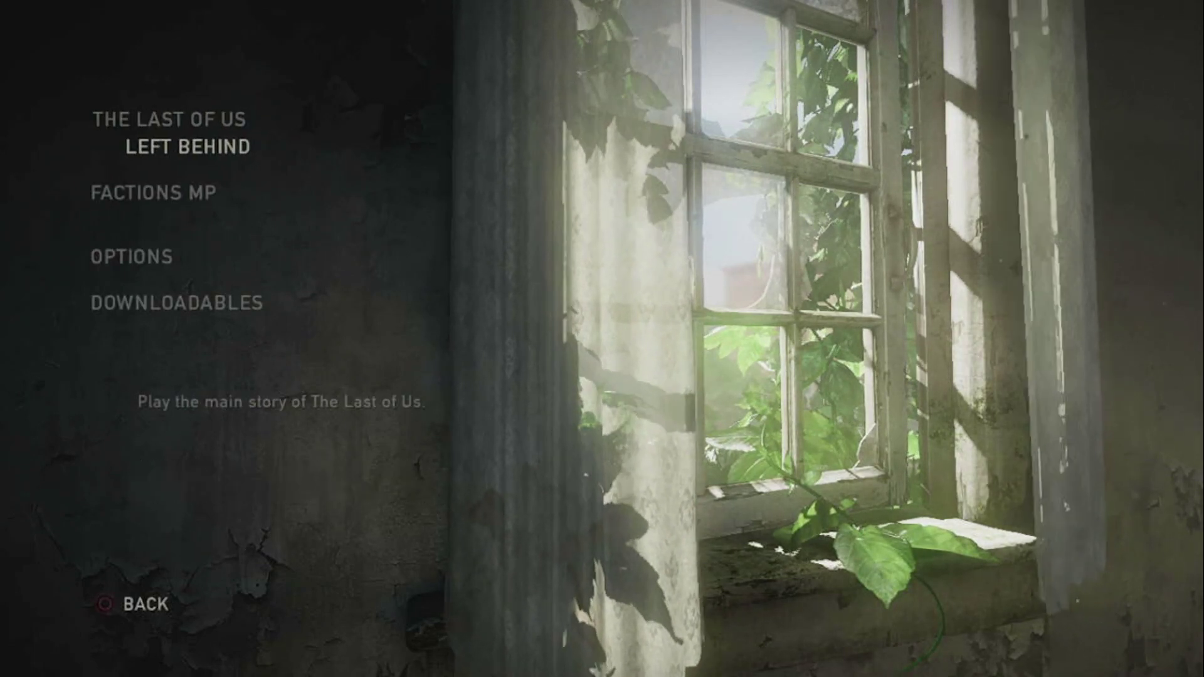
Step: Load Save Game 1 in the main story of The Last of Us
key(Return)
key(Down)
key(Down)
key(Down)
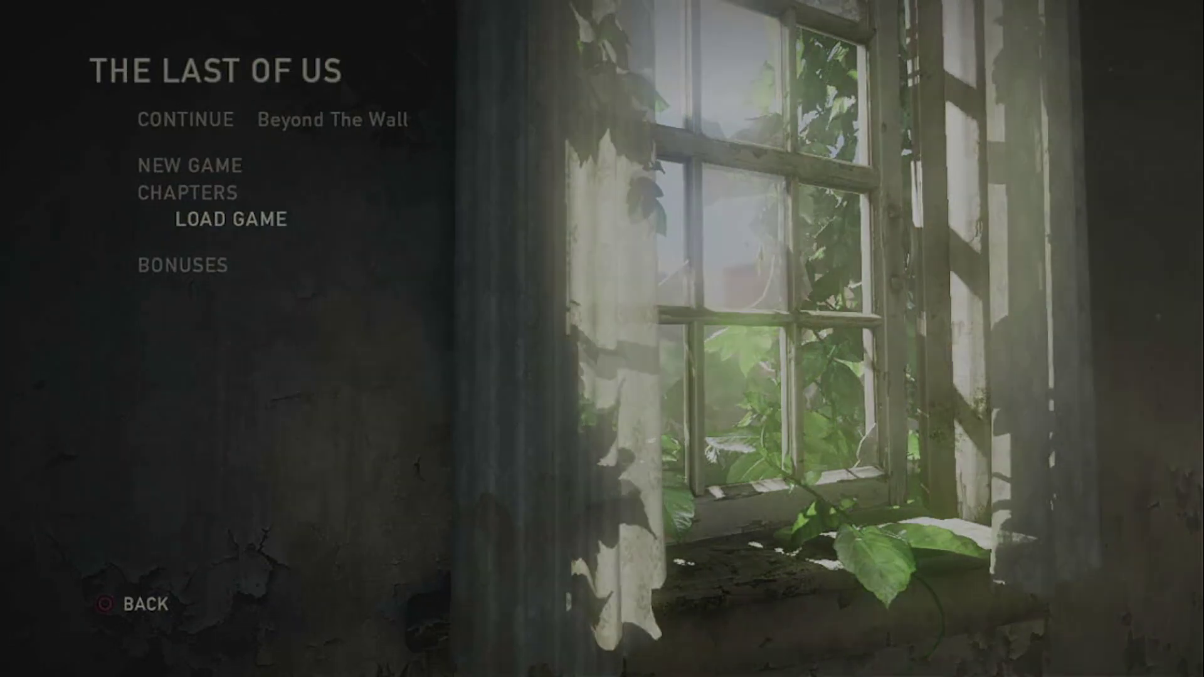
key(Return)
key(Return)
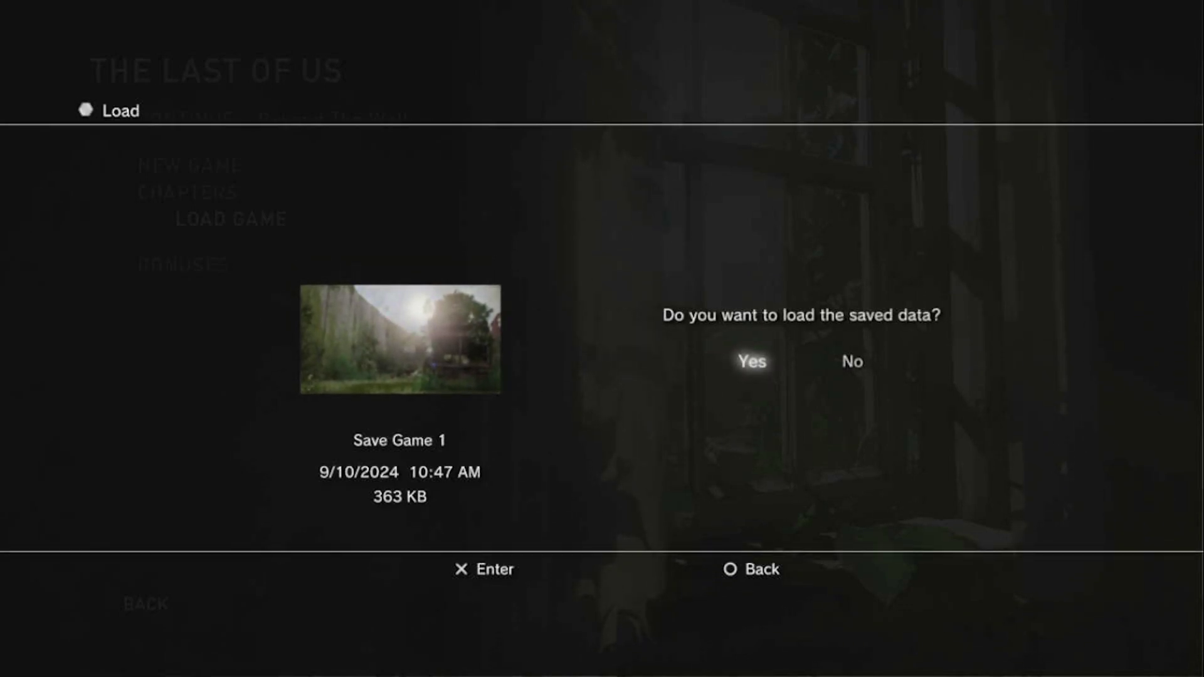
key(Return)
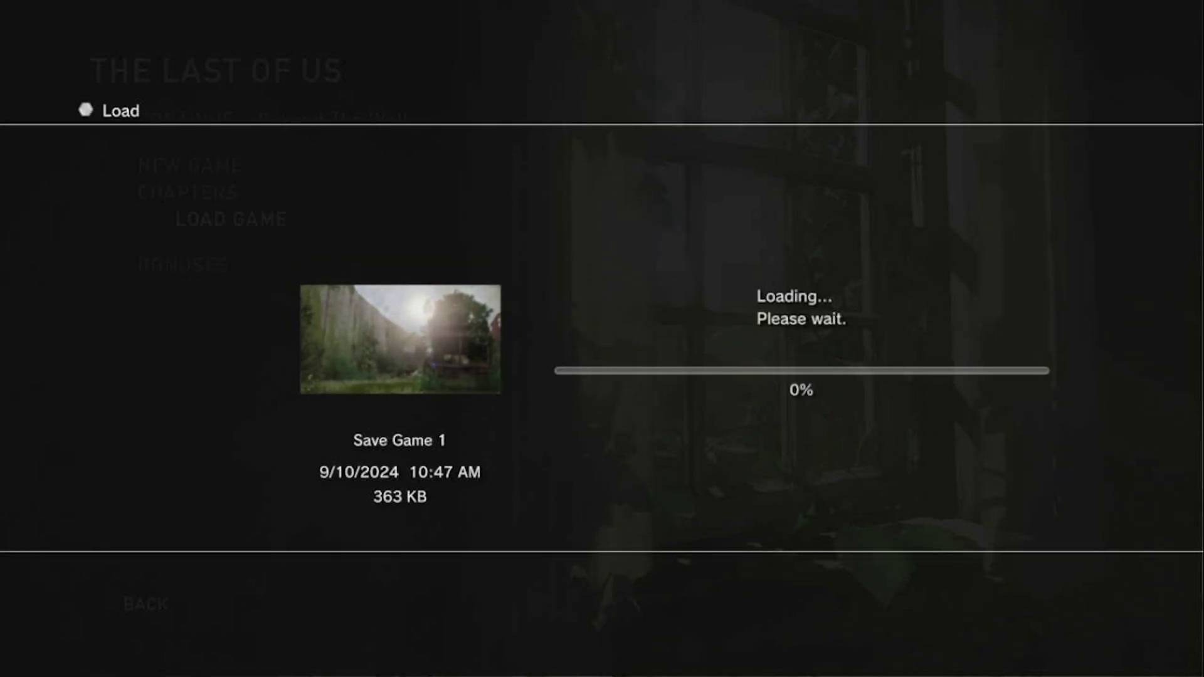